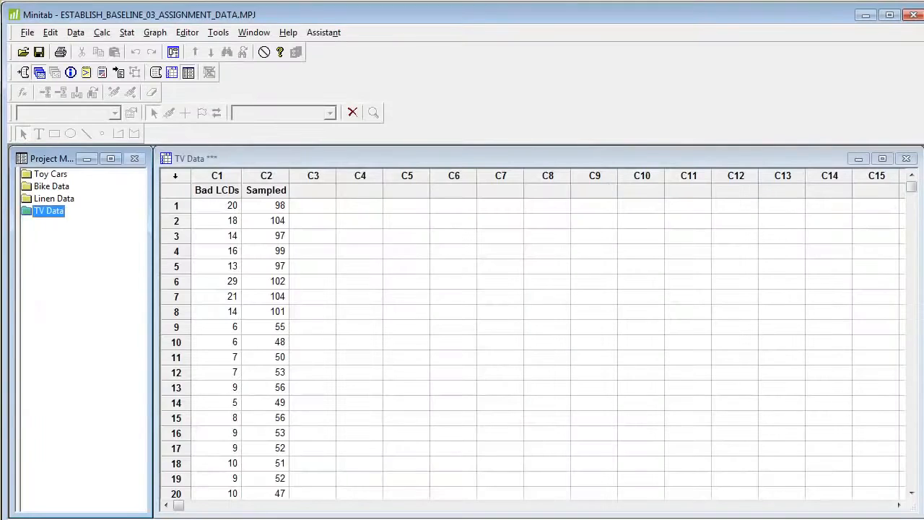
Follow the Assistant's control chart chooser through attribute data and defective items to the P Chart guidelines, then close it
click(331, 33)
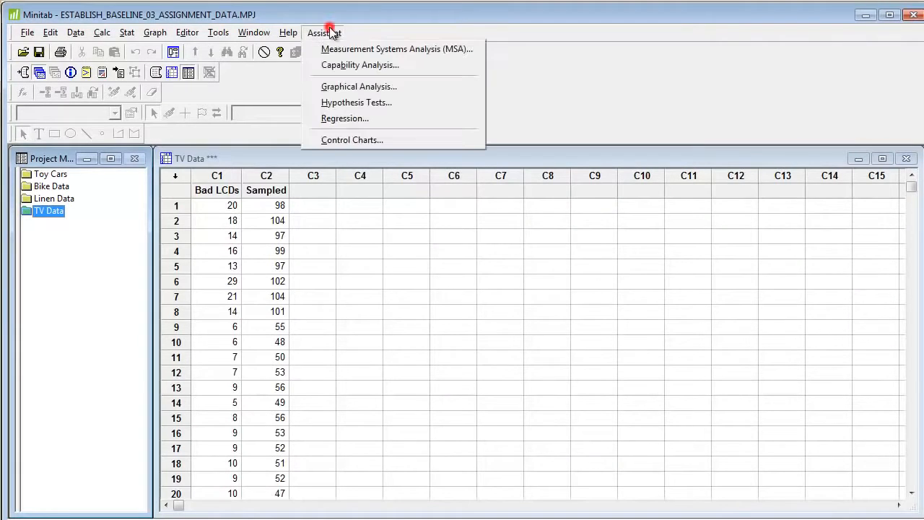
click(347, 141)
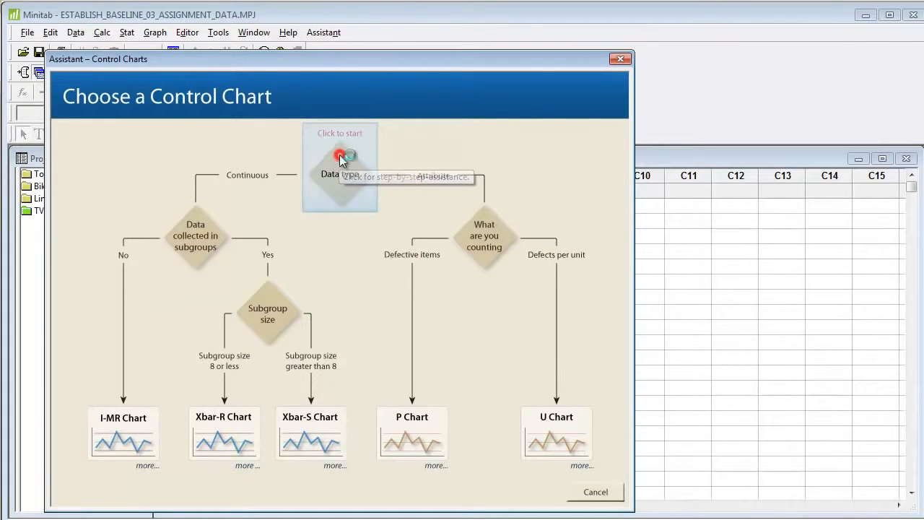
click(342, 160)
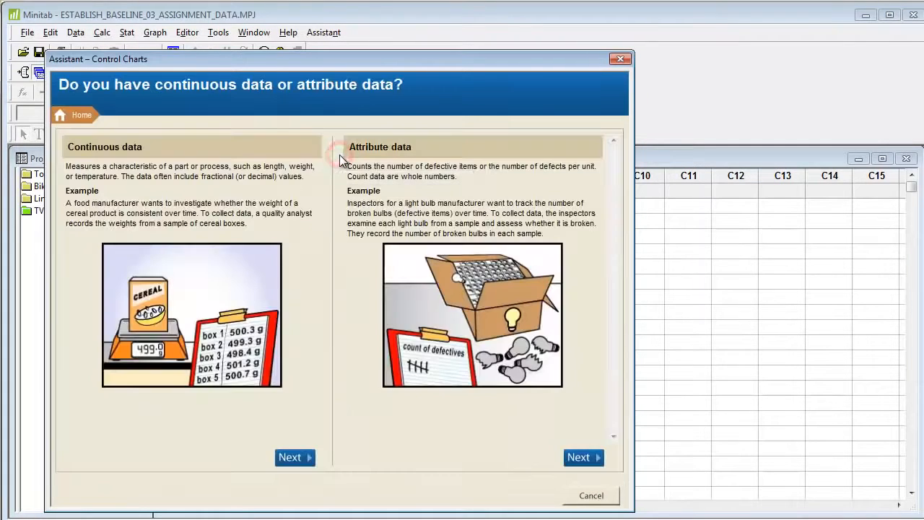
click(581, 458)
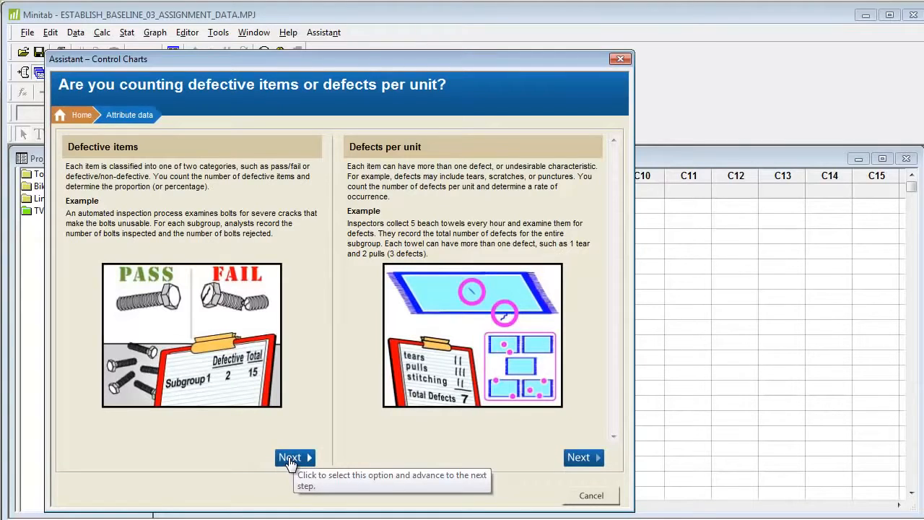
click(289, 459)
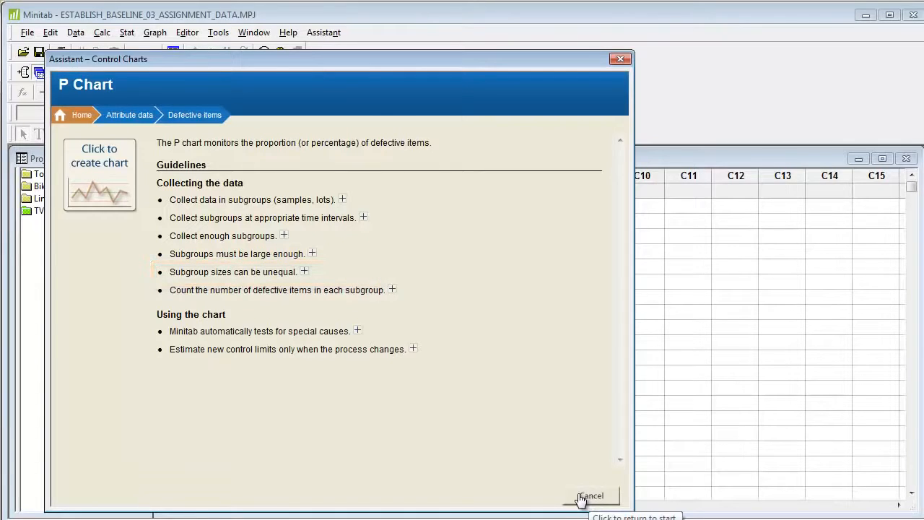
click(618, 59)
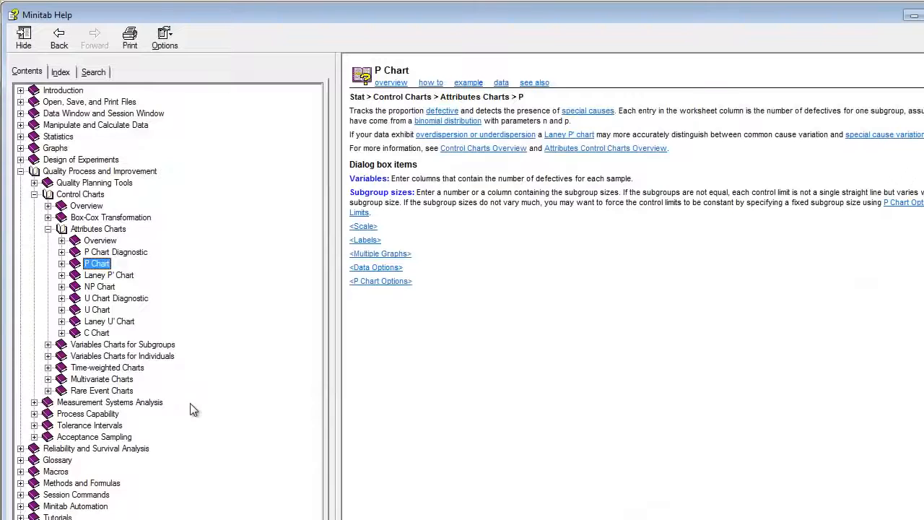
Review the Create P Chart help topics on creating the chart, data requirements, example and procedure, then return to Minitab
click(62, 265)
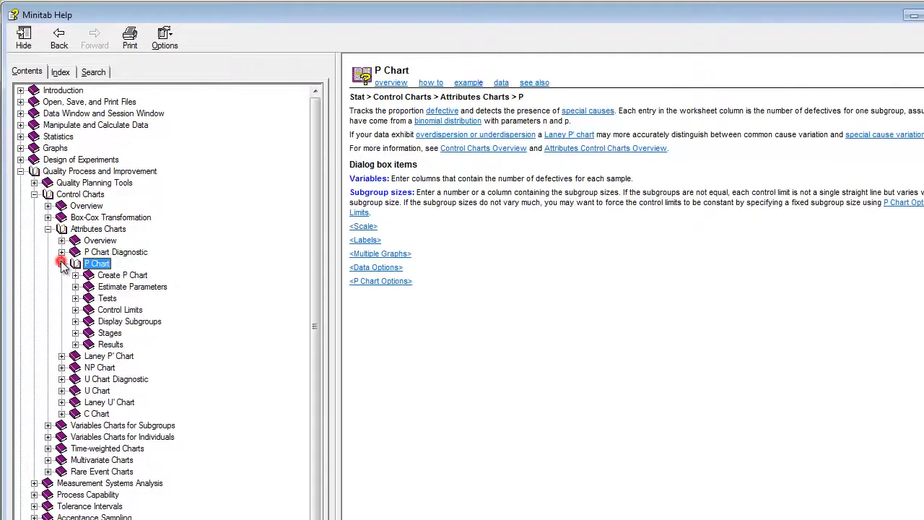
double_click(110, 277)
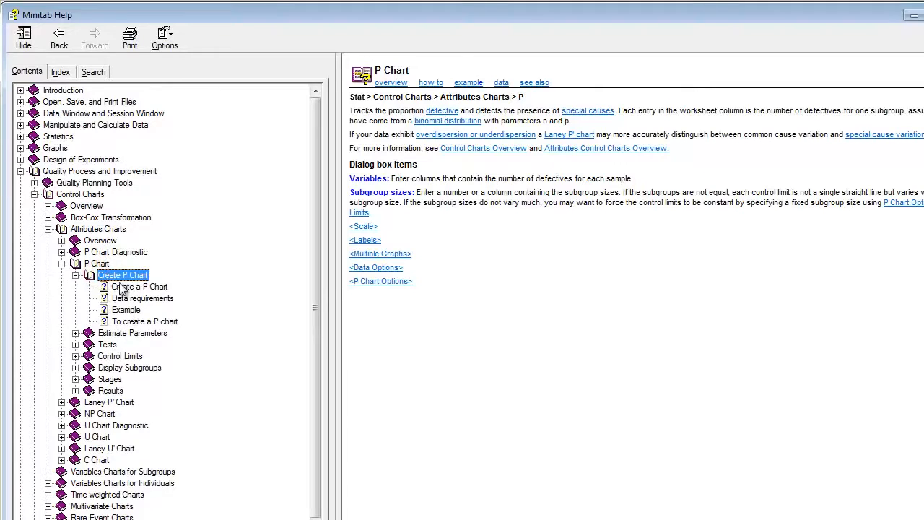
click(123, 287)
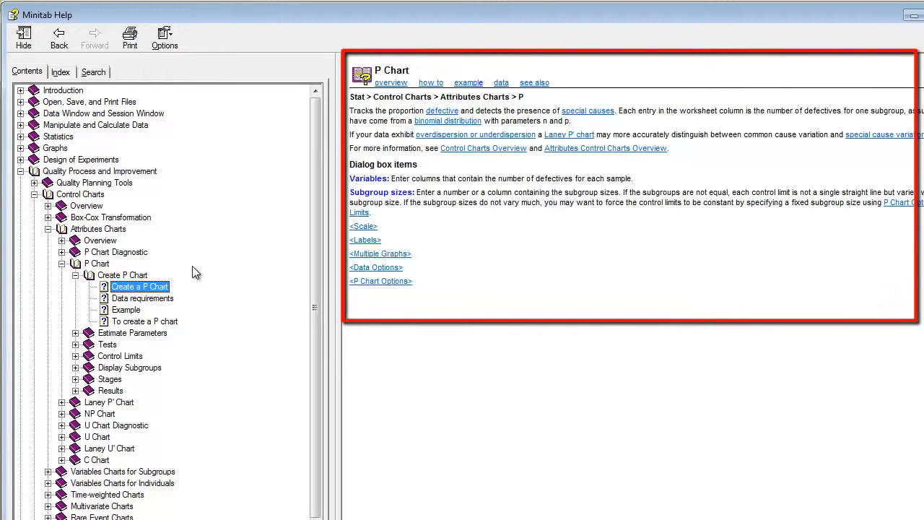
click(117, 300)
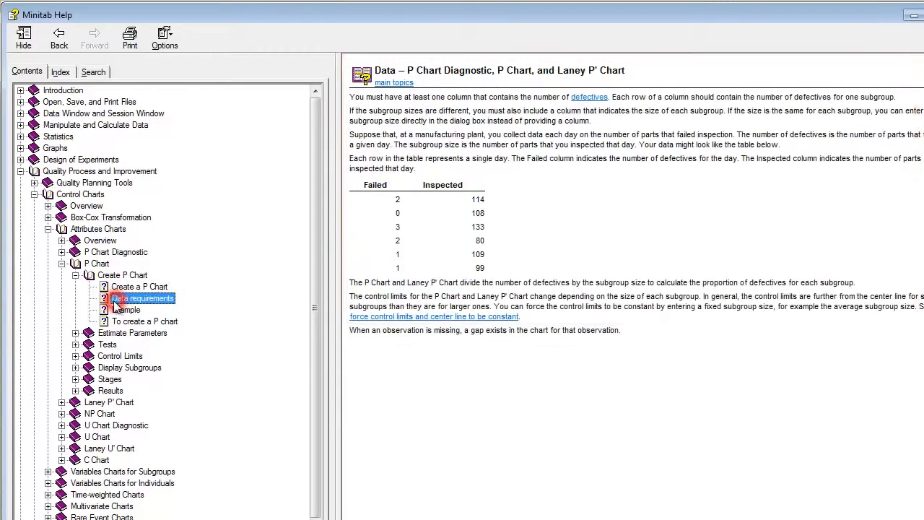
click(120, 310)
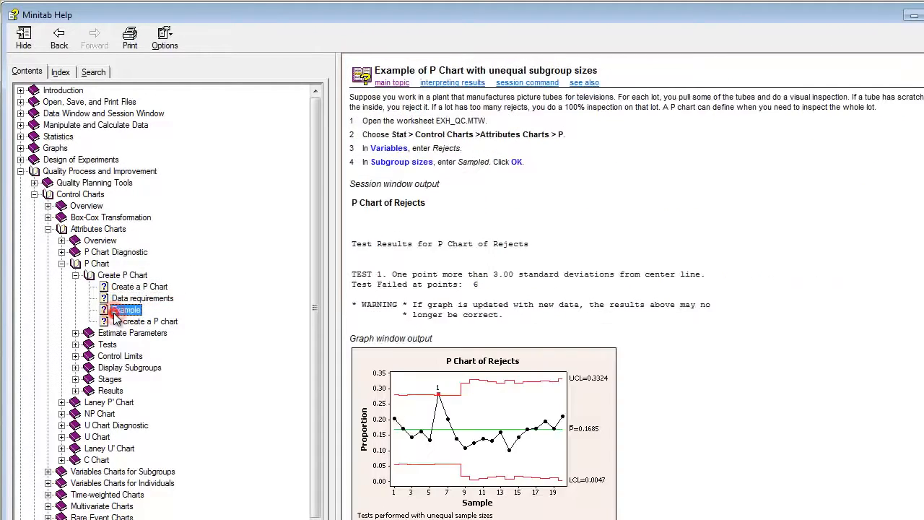
click(125, 325)
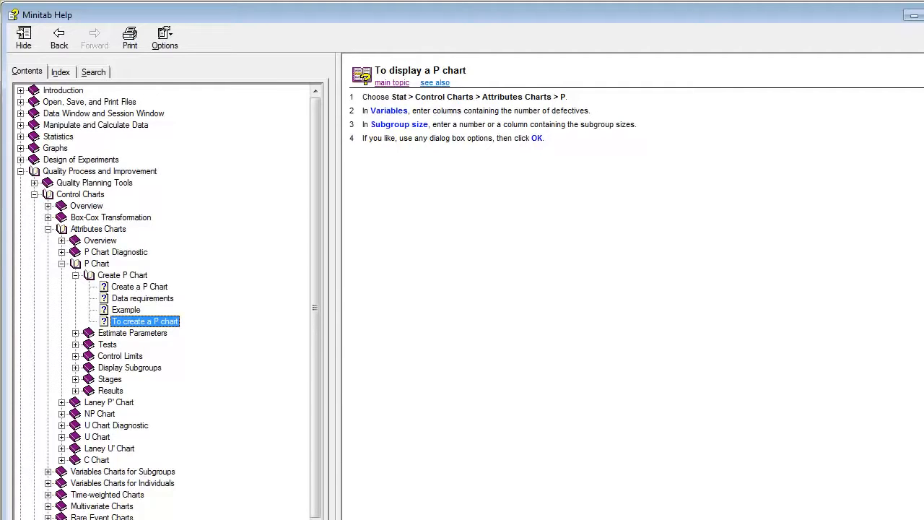
key(alt+Tab)
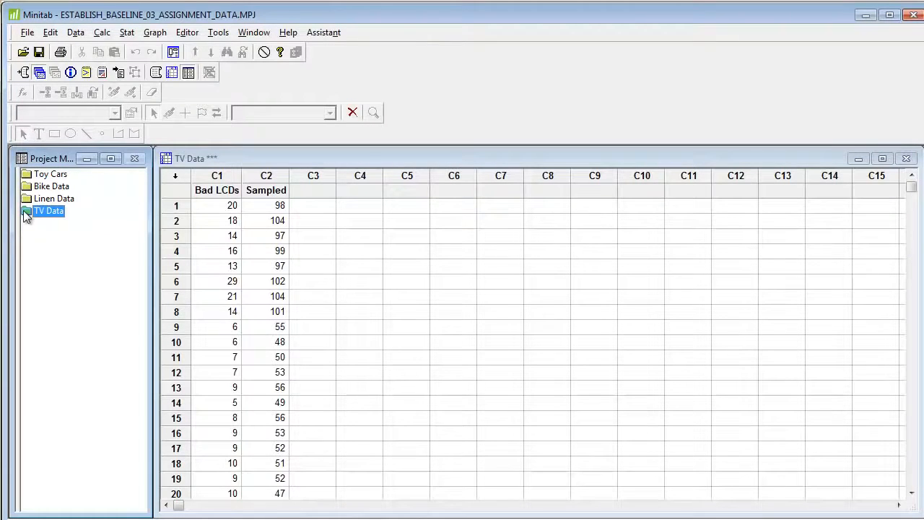
Open the P Chart attributes control chart dialog and move it clear of the worksheet's data columns
click(128, 34)
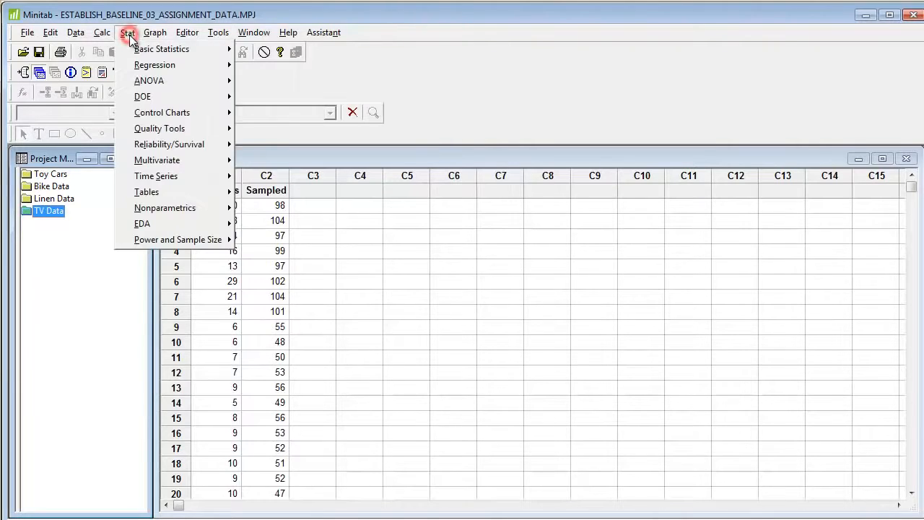
mouse_move(155, 112)
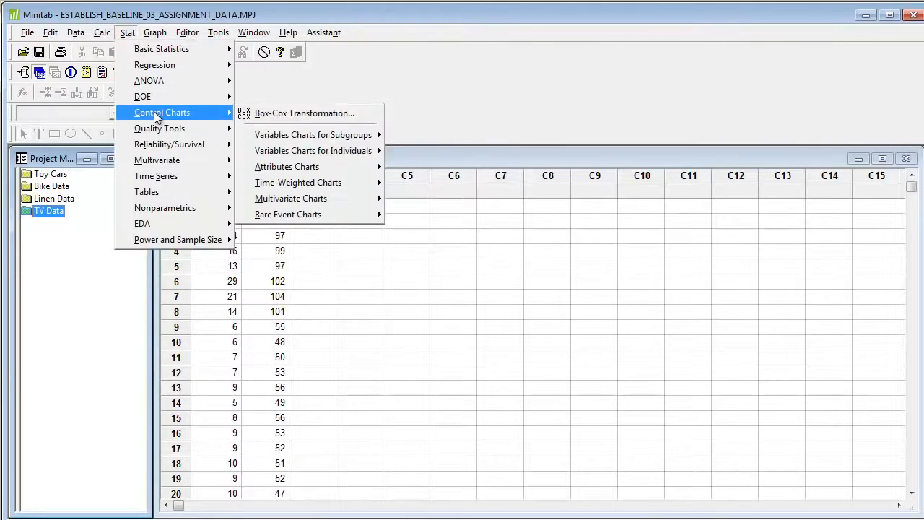
mouse_move(300, 150)
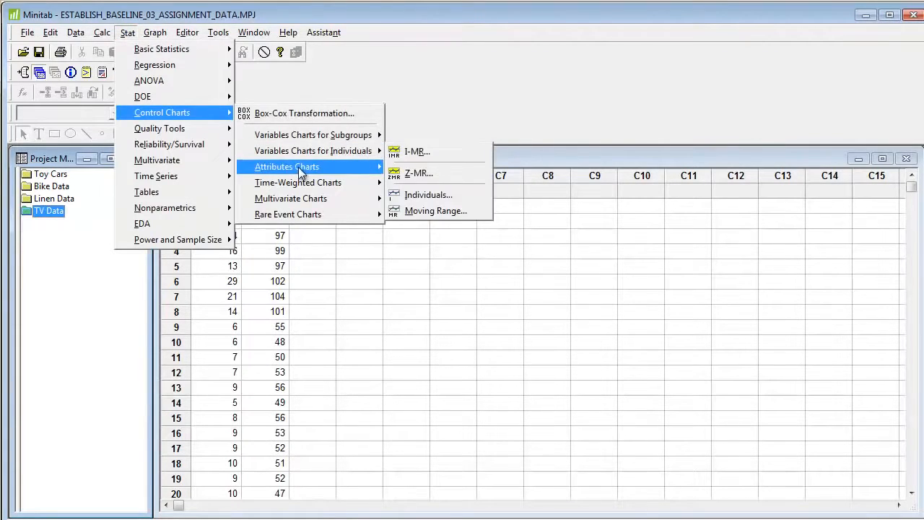
mouse_move(302, 171)
click(421, 188)
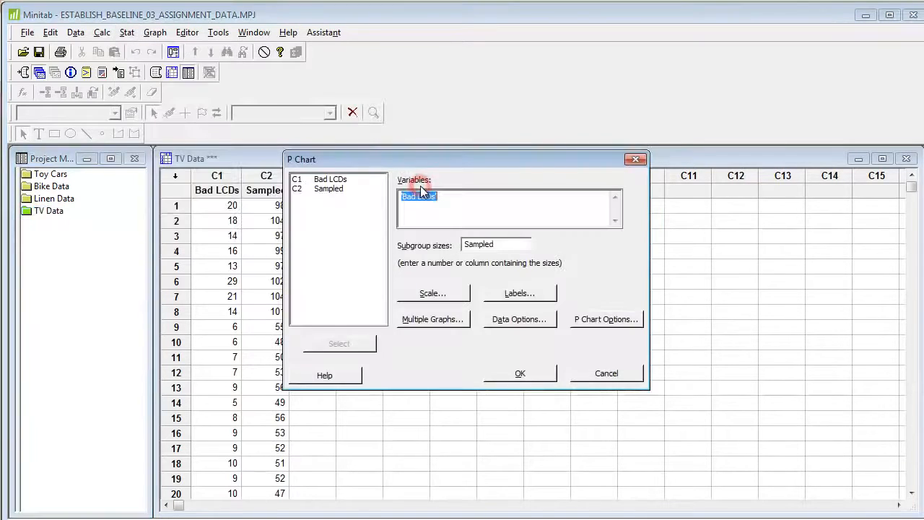
click(448, 195)
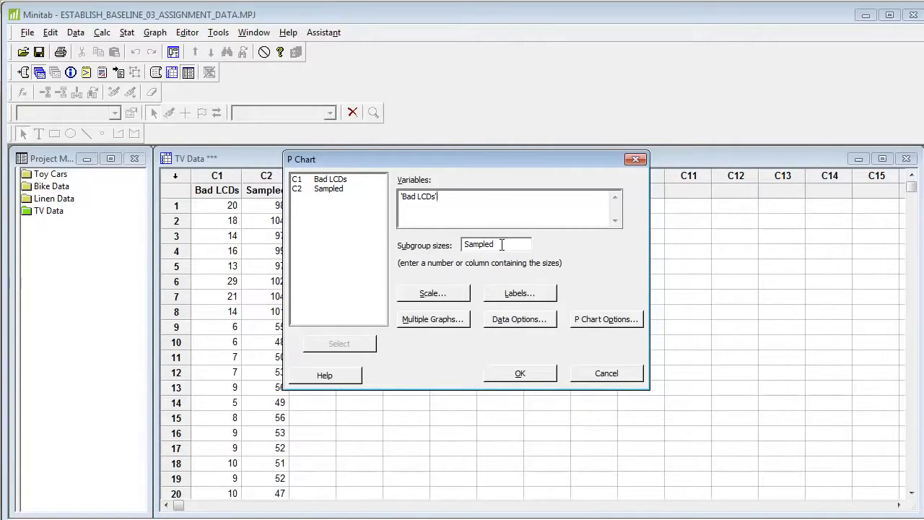
drag(472, 160, 563, 171)
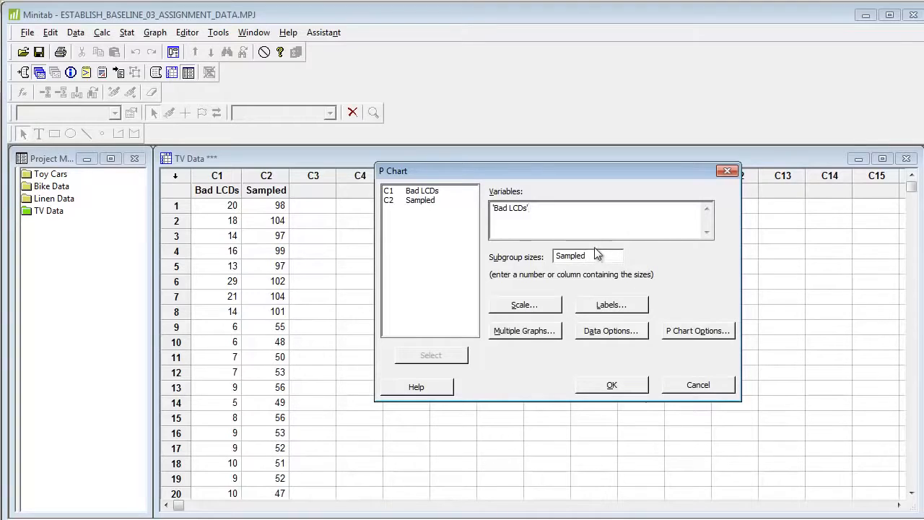
Re-enter Bad LCDs as the variable and Sampled as the subgroup sizes, generate the P chart and maximize its window
double_click(558, 210)
key(Delete)
double_click(593, 257)
key(Delete)
click(520, 219)
double_click(421, 190)
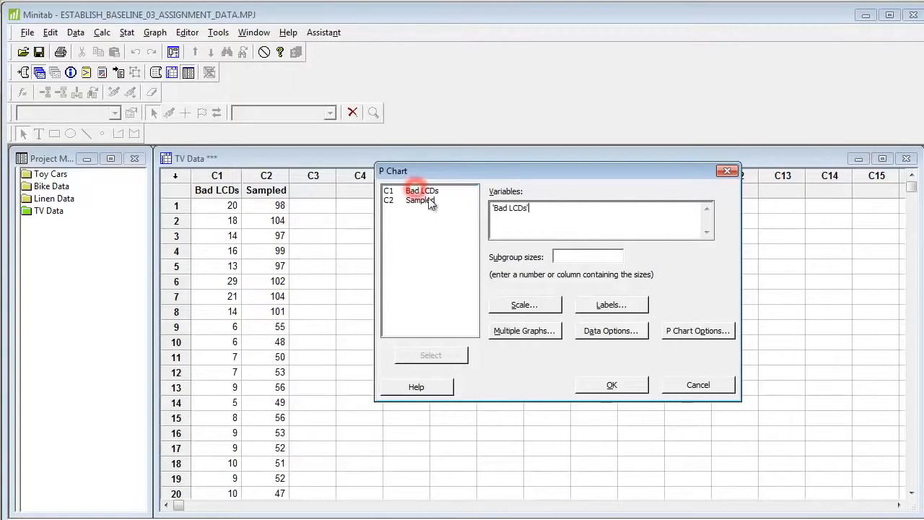
click(598, 256)
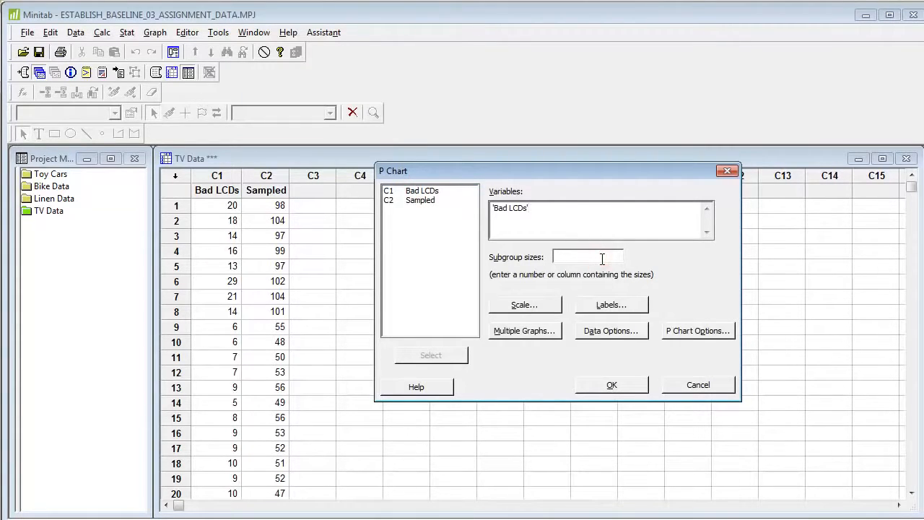
double_click(419, 201)
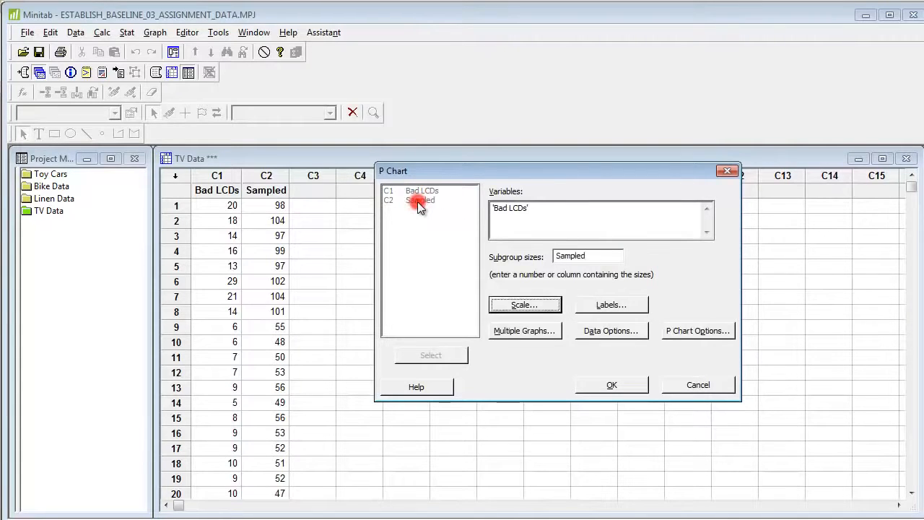
click(611, 385)
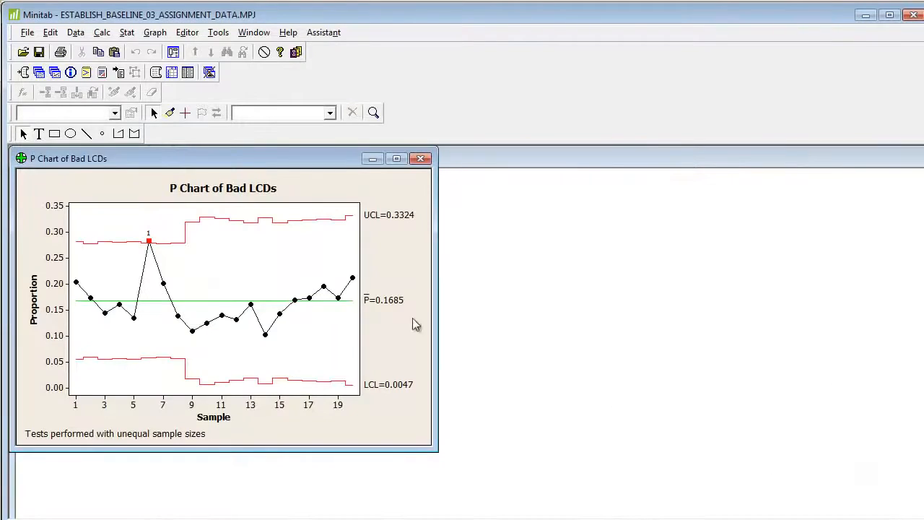
click(395, 159)
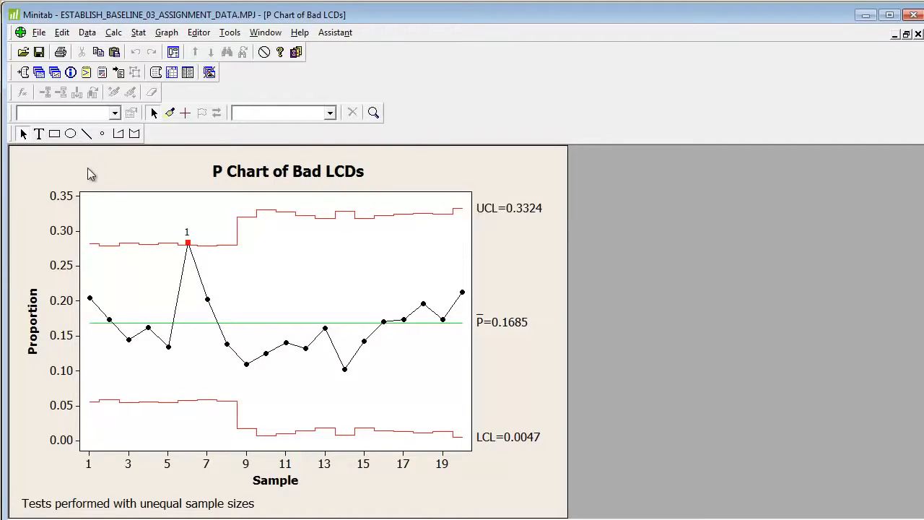
Append the P Chart of Bad LCDs to the project report and write "analysis" below it in the ReportPad
click(24, 75)
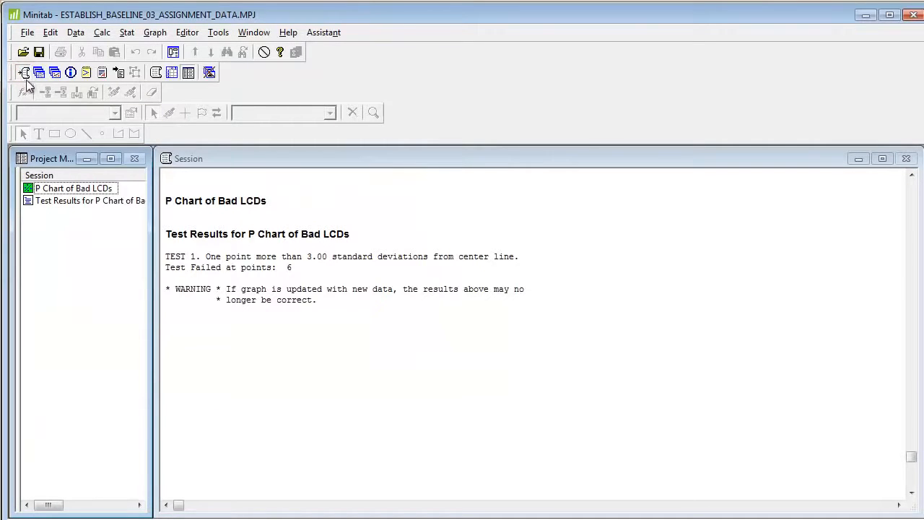
click(37, 189)
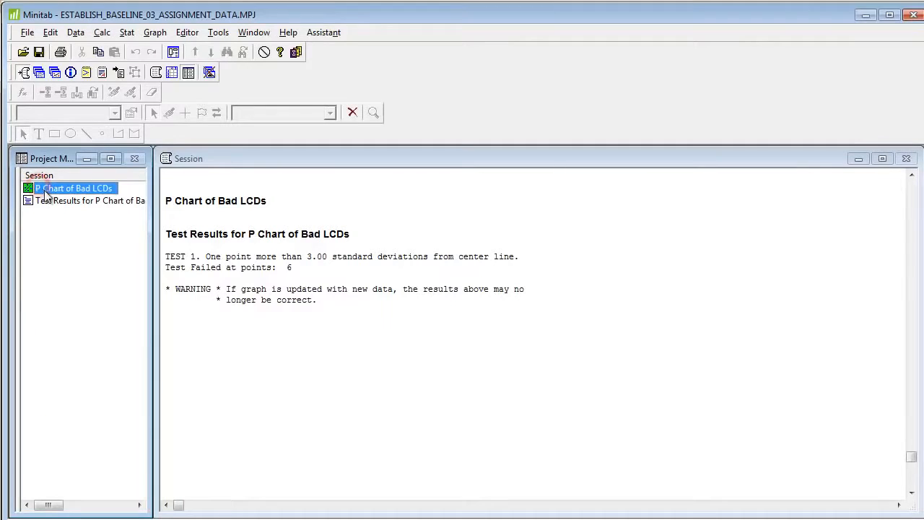
right_click(50, 188)
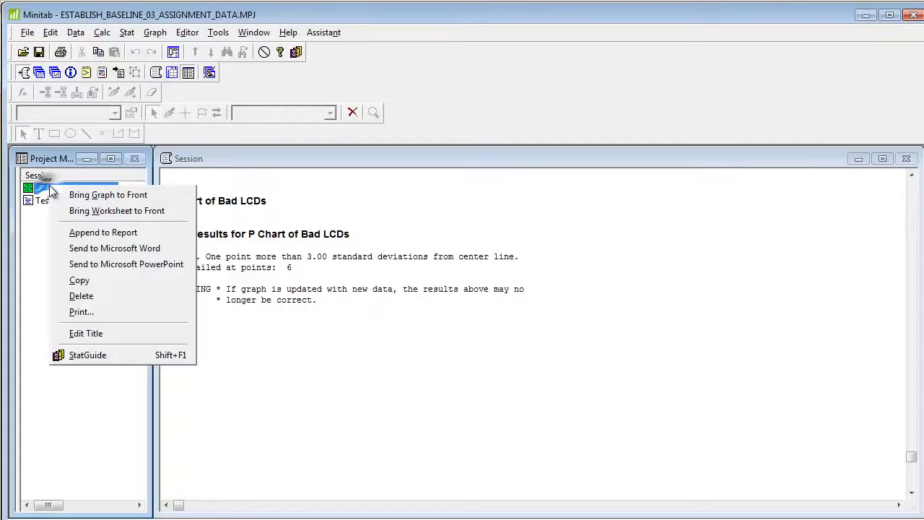
click(81, 234)
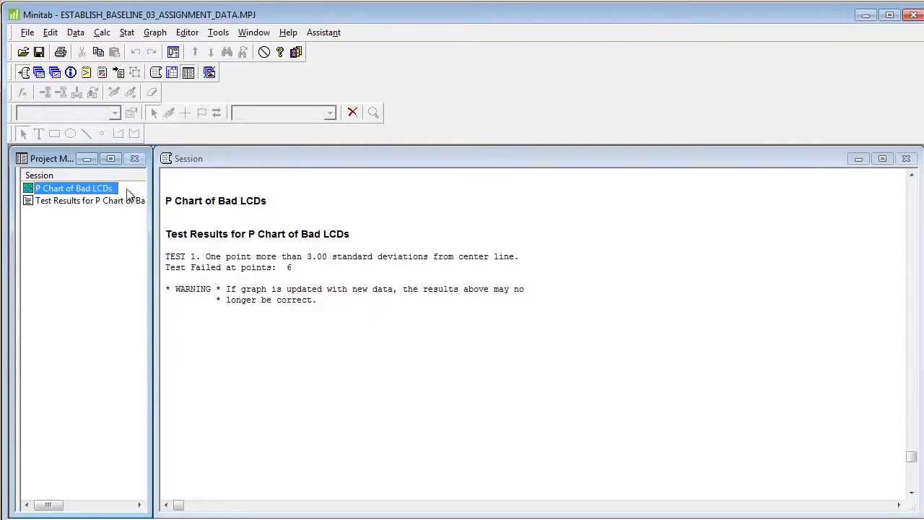
click(102, 74)
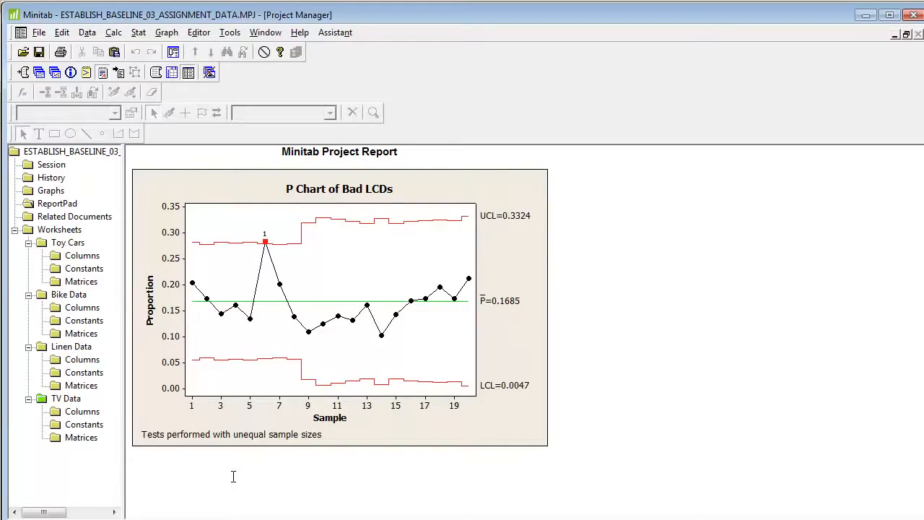
text(analysis)
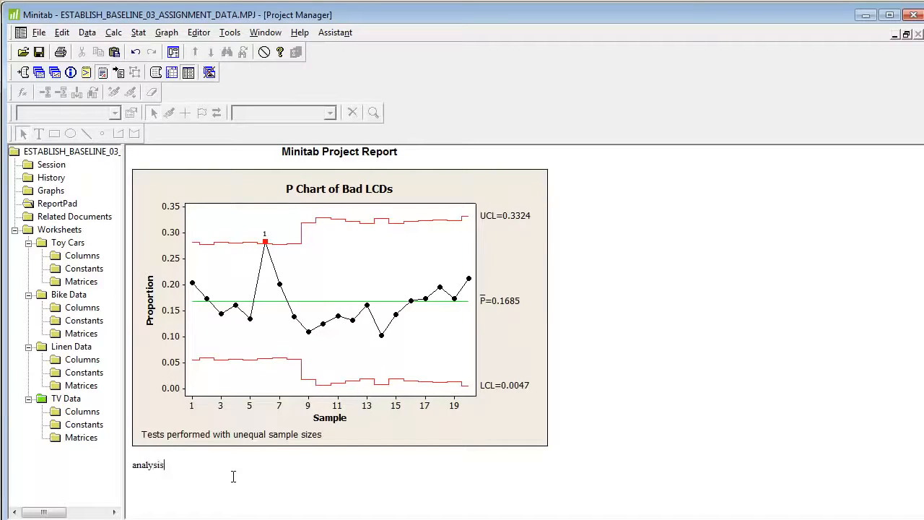